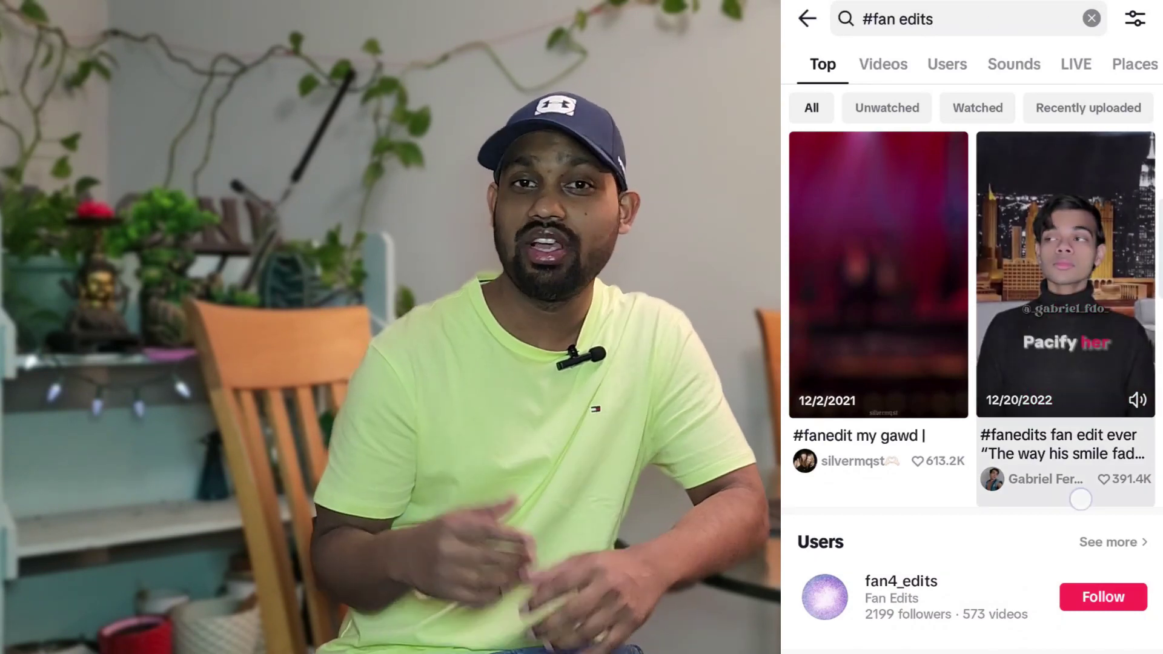
- Scroll the #fan edits results and play the first '#fanedit my gawd' video
scroll(1080, 499, down, 6)
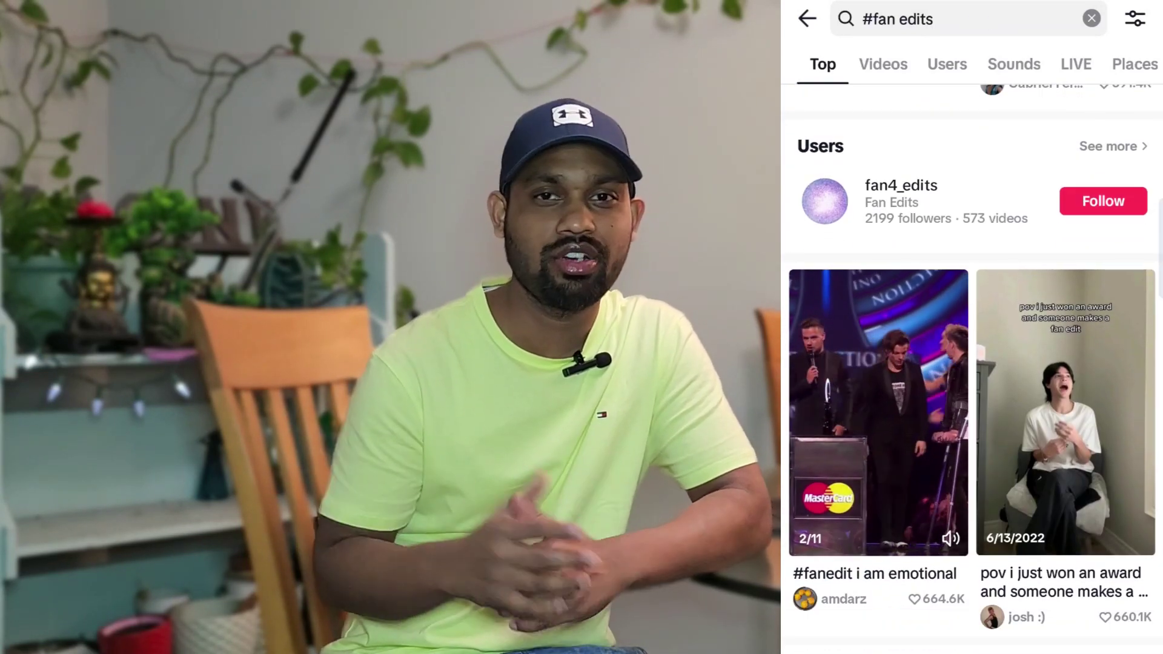
scroll(972, 369, up, 6)
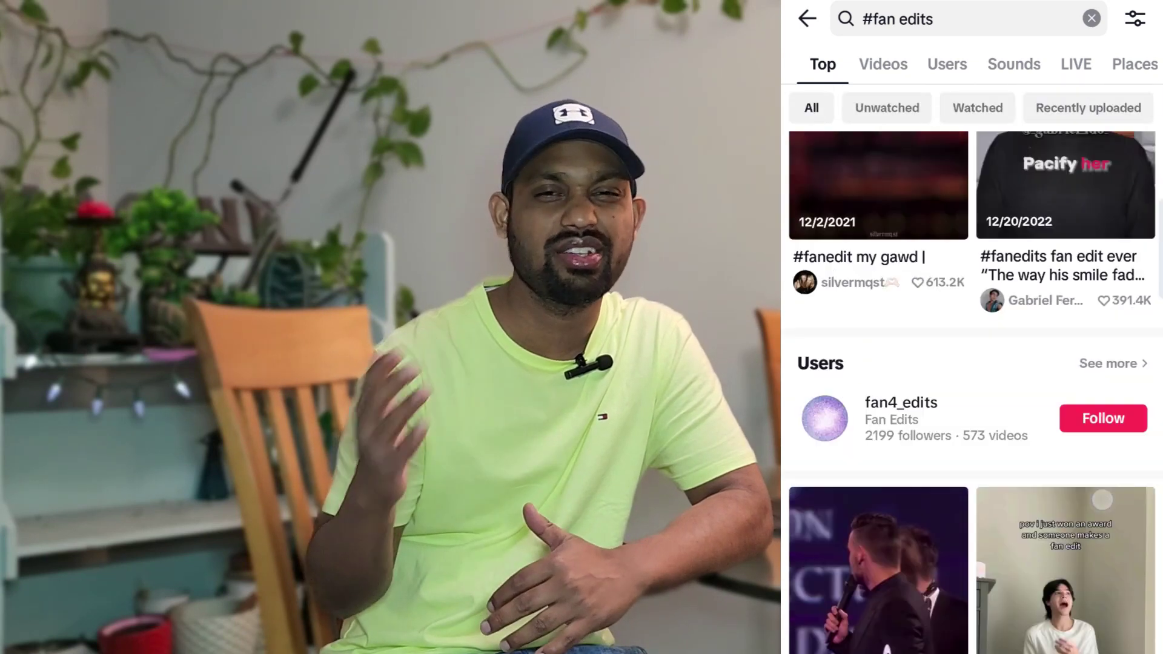
click(878, 272)
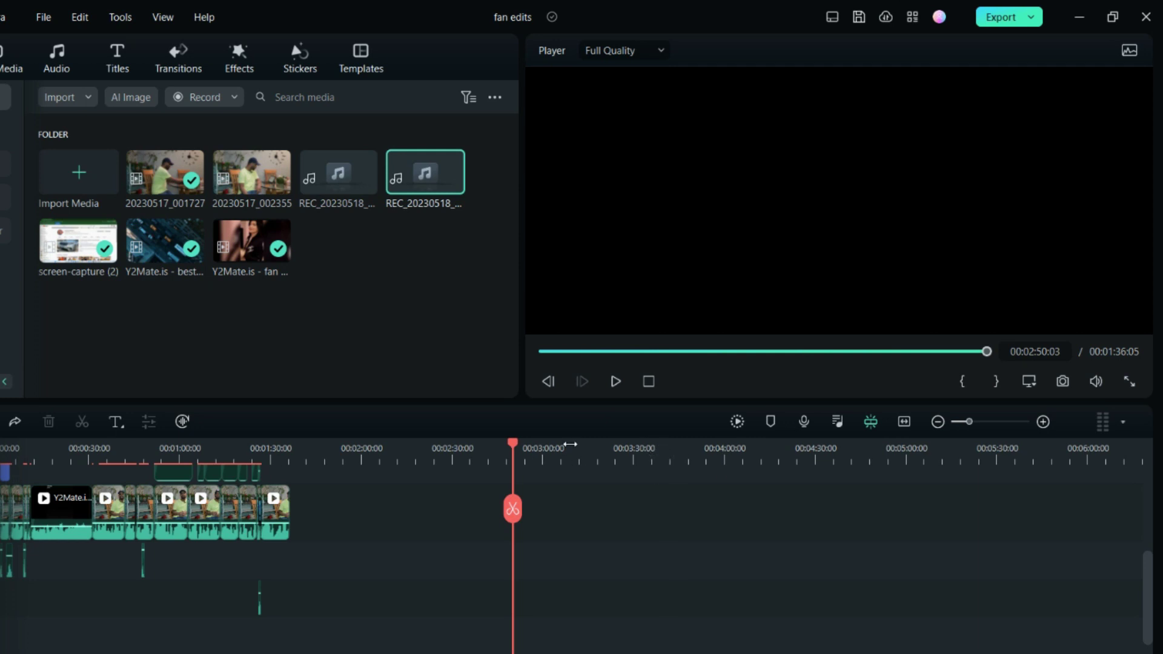
- Import the Captain America clip, drop it on the timeline at the playhead, and mute it to -∞ dB
click(69, 177)
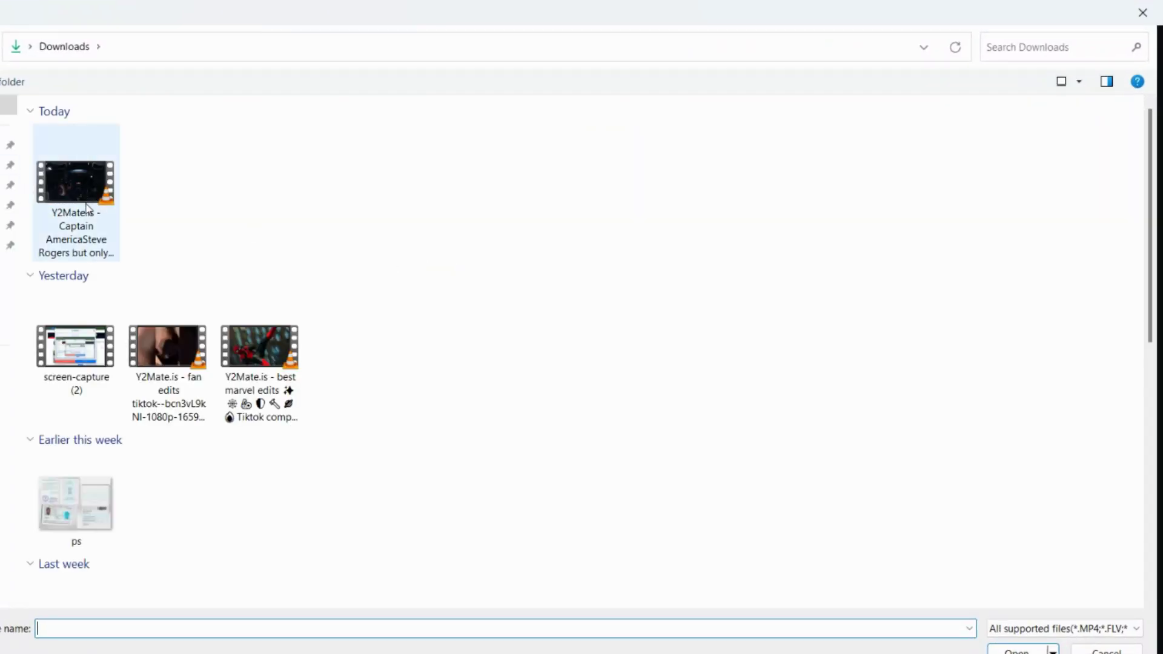
double_click(76, 203)
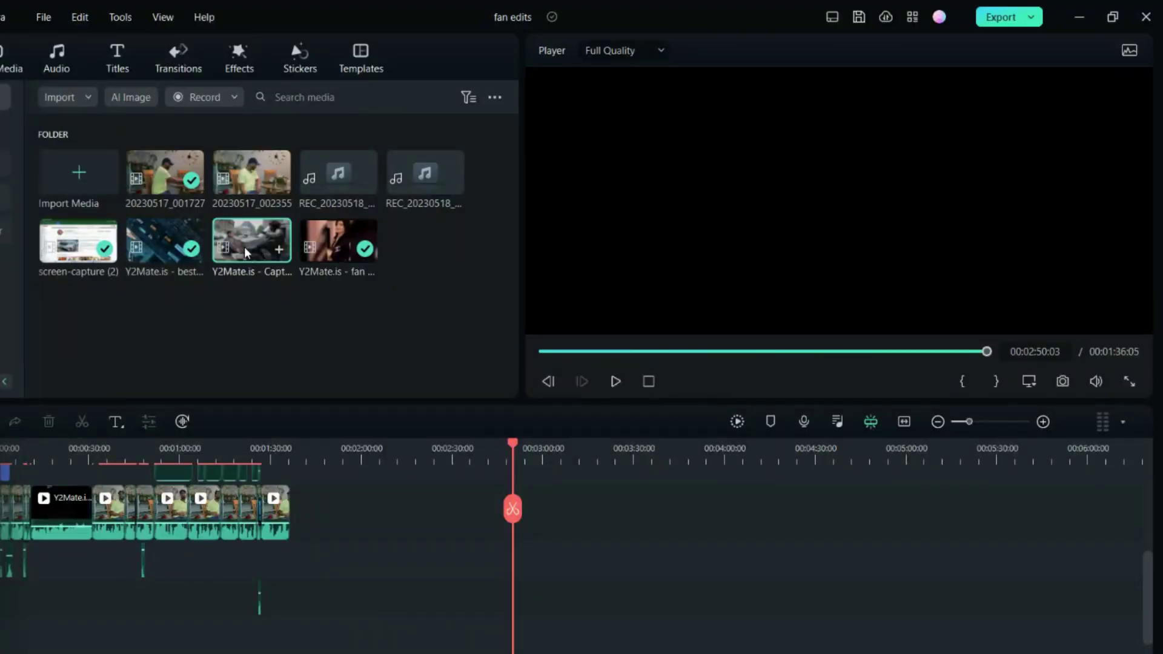
drag(245, 253, 544, 557)
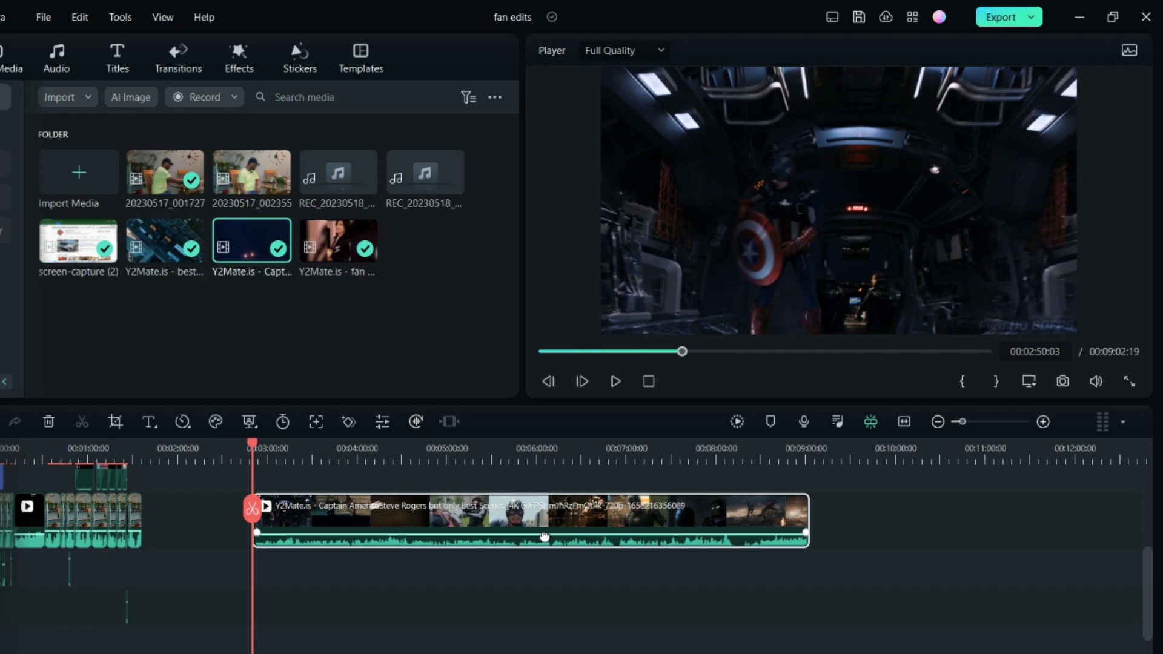
drag(544, 536, 542, 599)
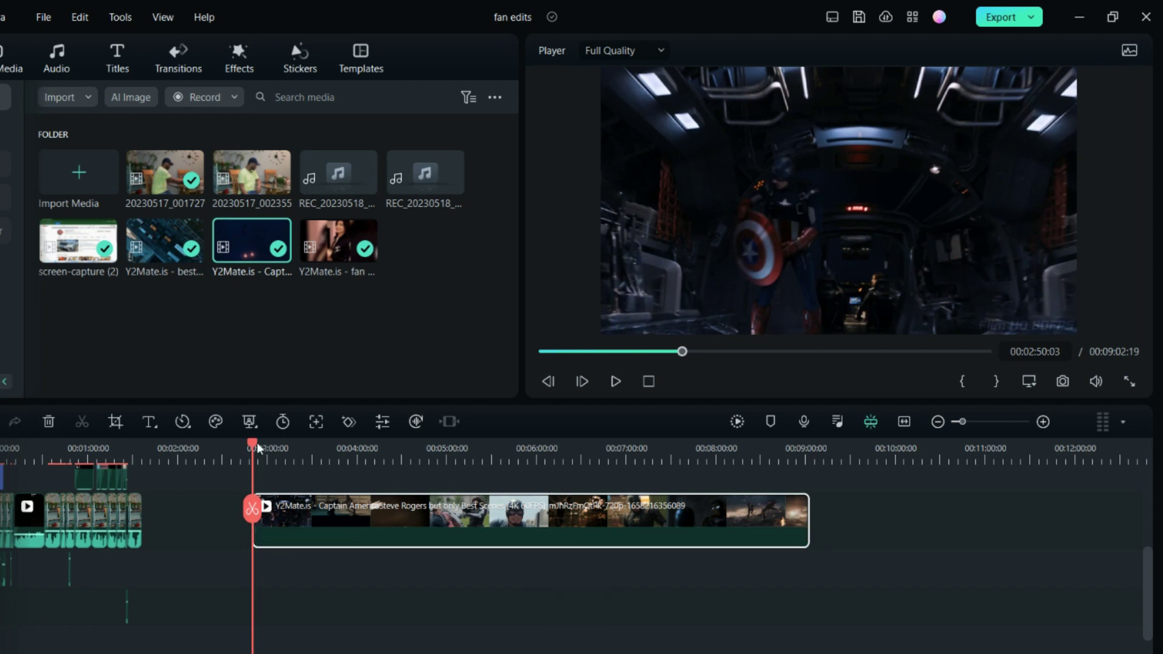
drag(256, 448, 272, 448)
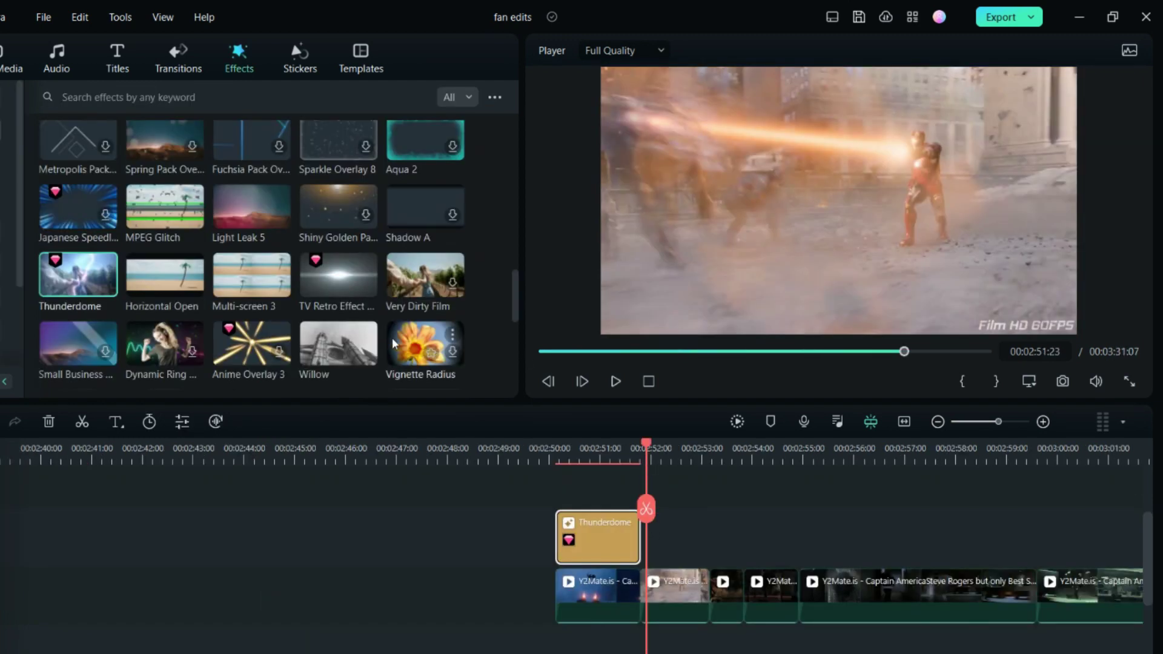
- Add Warp Zoom 6 at the first Captain America cut and Orb 1 at the next cut
click(178, 59)
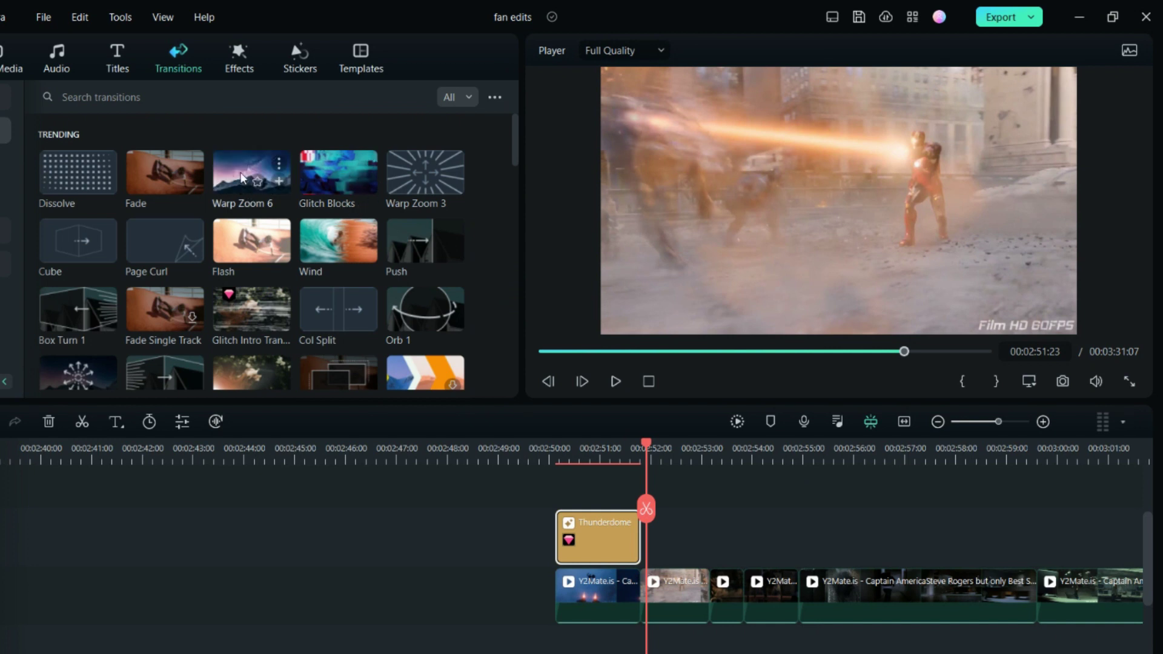
drag(240, 177, 633, 597)
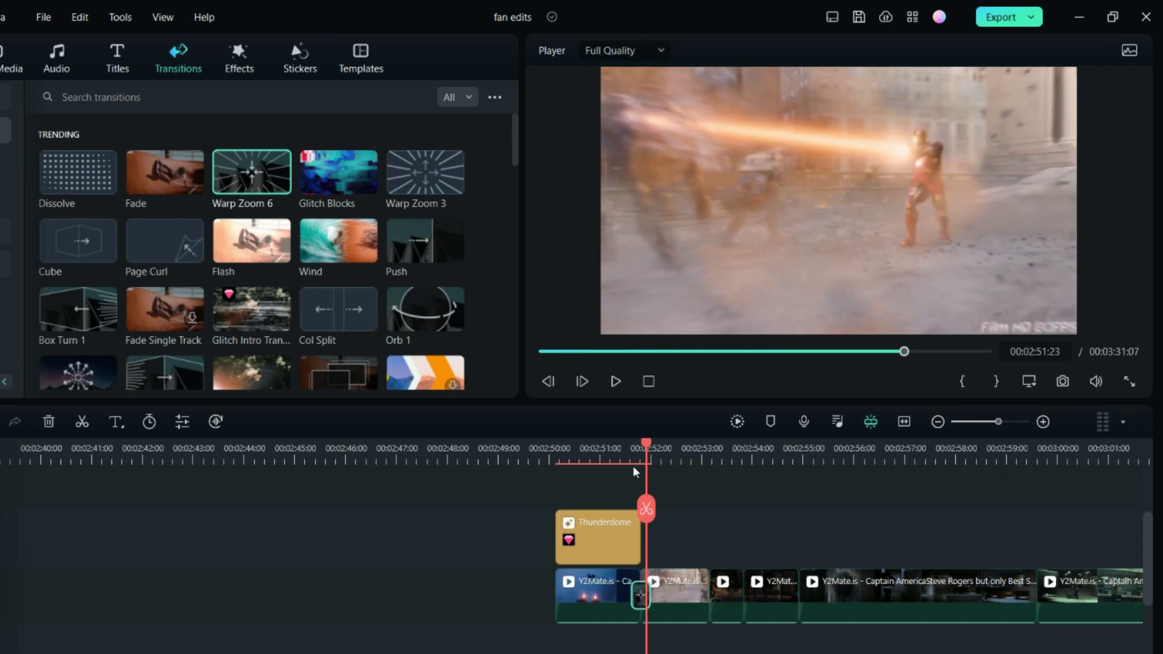
drag(635, 472, 701, 539)
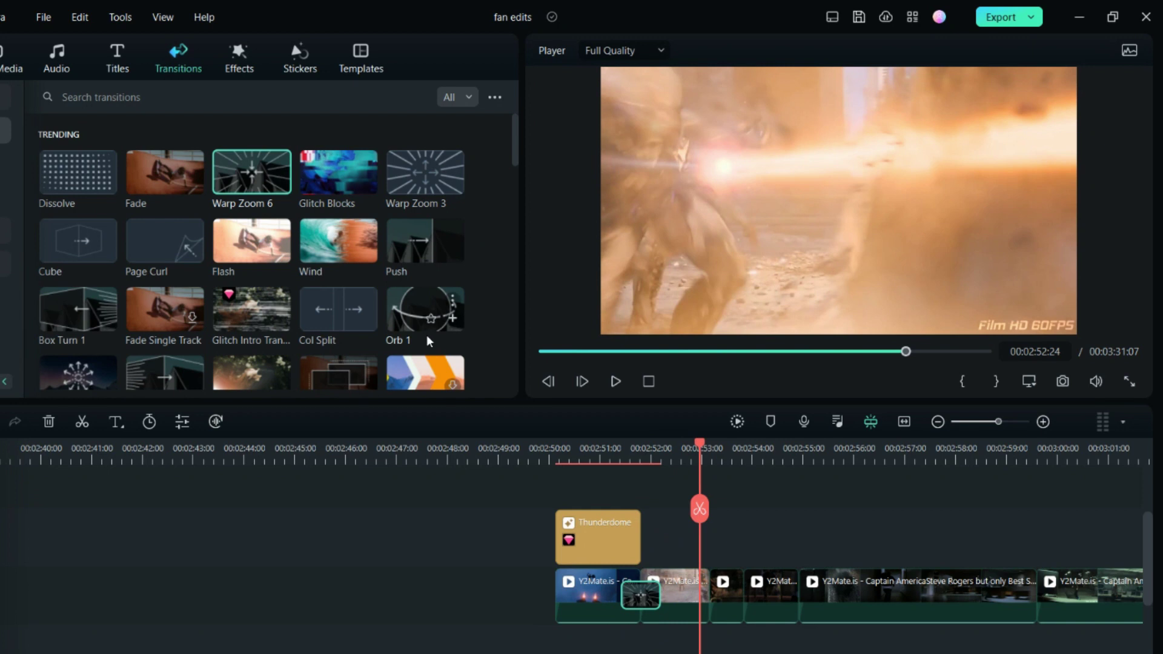
mouse_move(416, 183)
drag(418, 310, 708, 608)
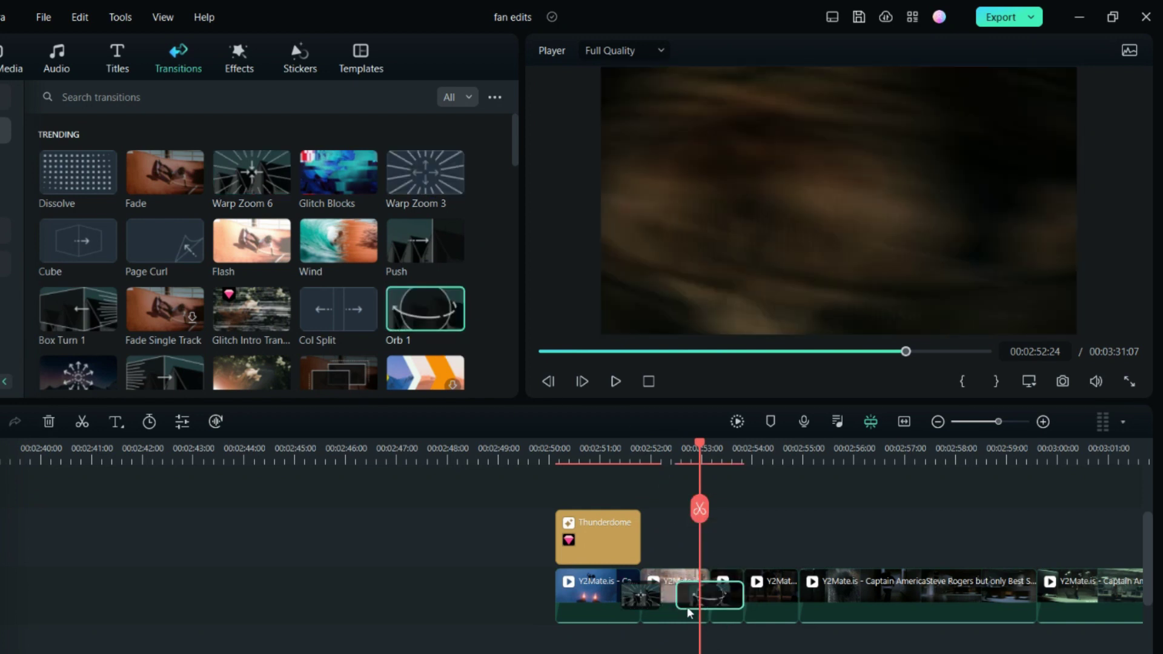
- Browse more transitions, preview a shatter glass transition, and select the long Captain America clip
scroll(208, 279, down, 5)
scroll(208, 280, down, 2)
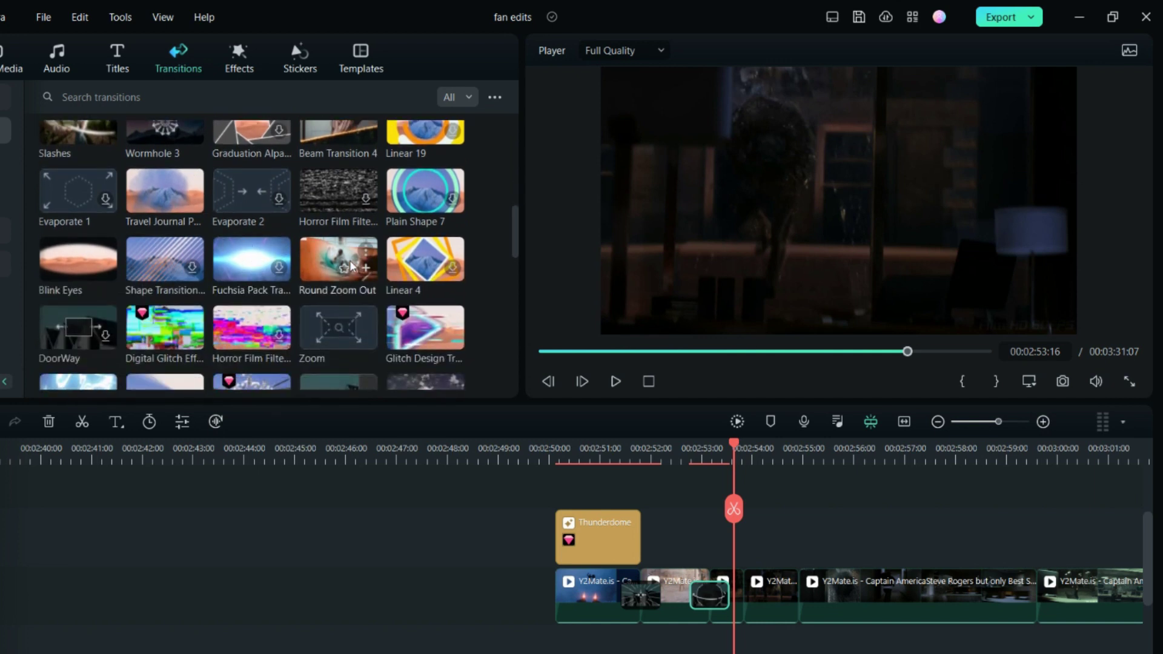
scroll(351, 267, down, 2)
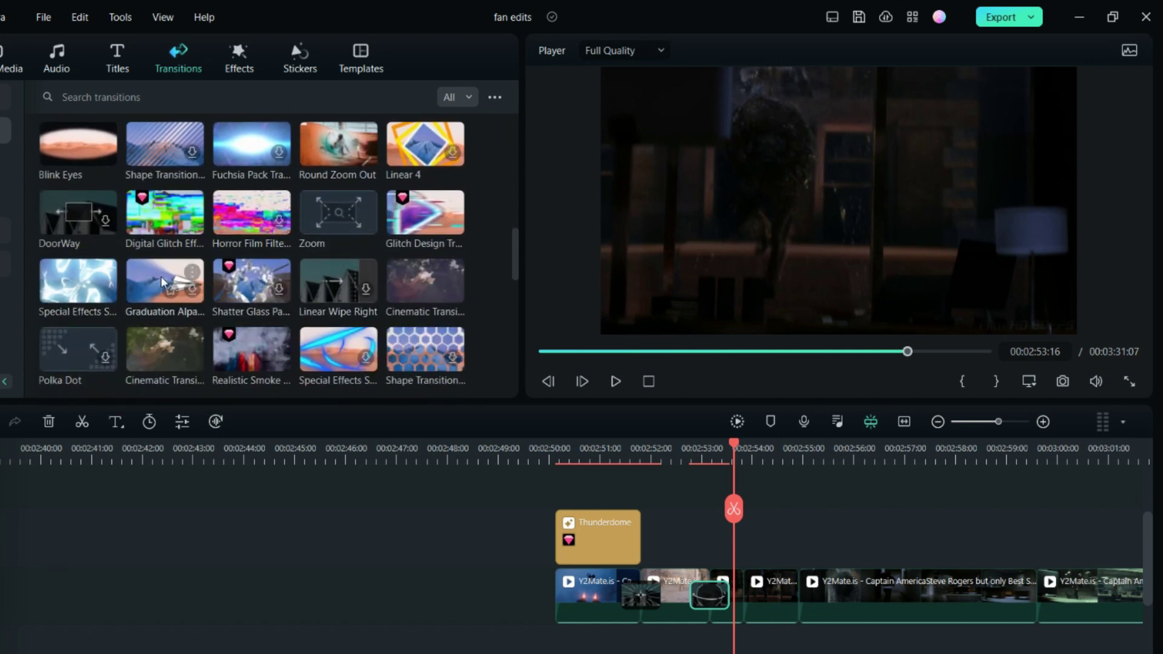
click(242, 291)
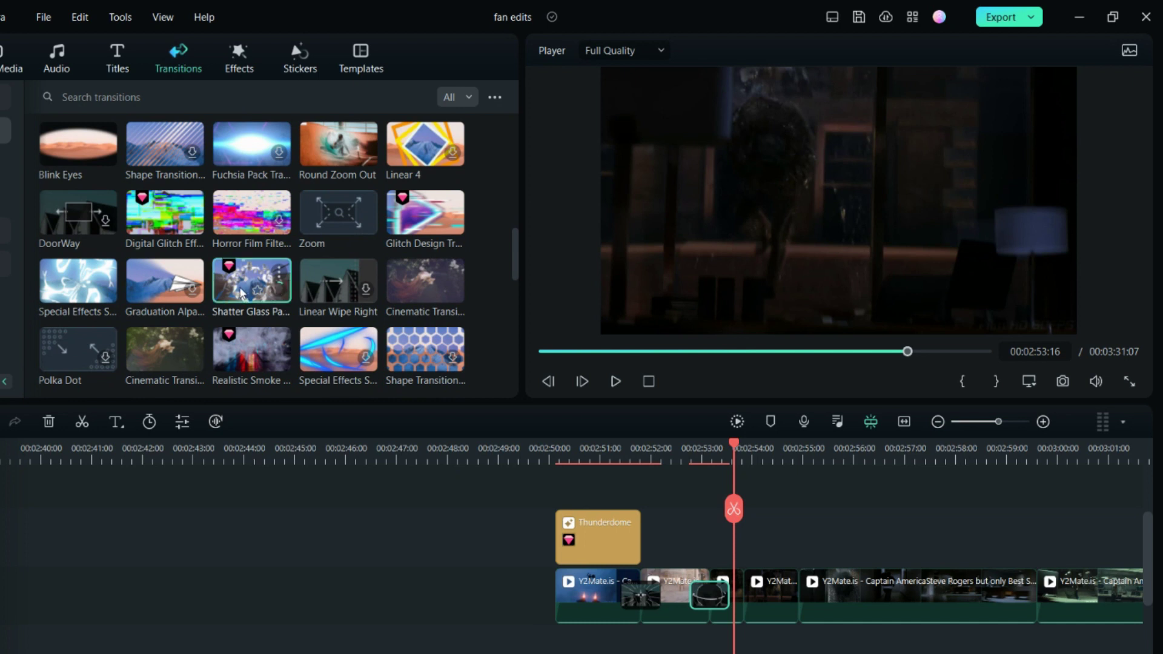
click(869, 590)
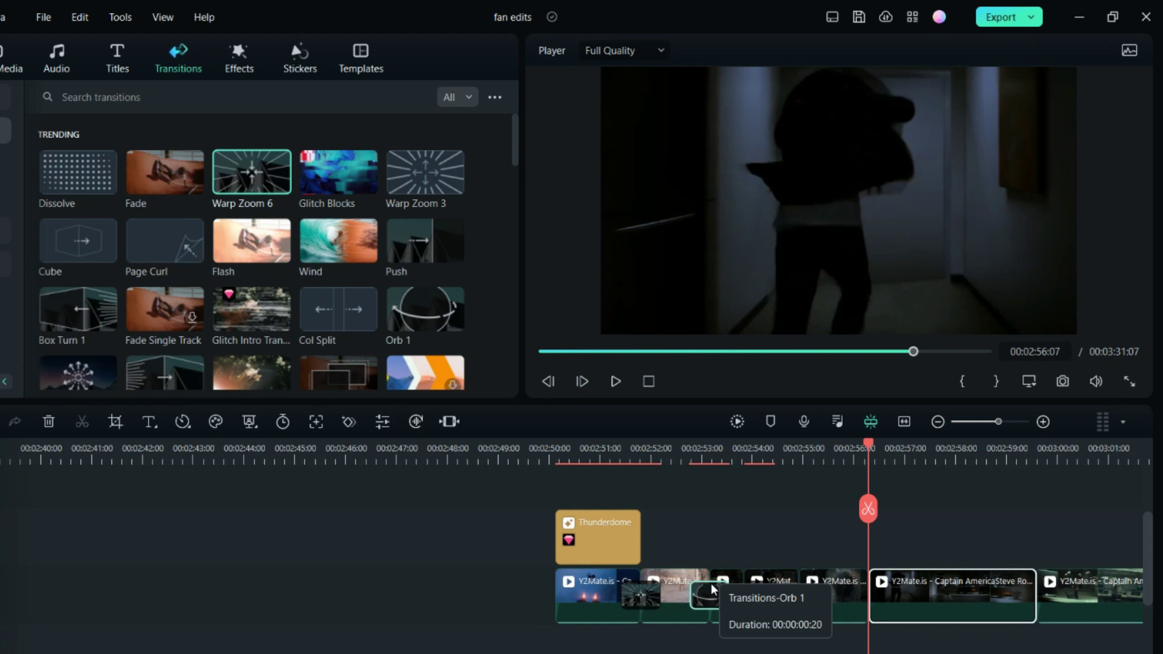
- Apply the Montage speed ramp to the long Captain America clip
right_click(909, 600)
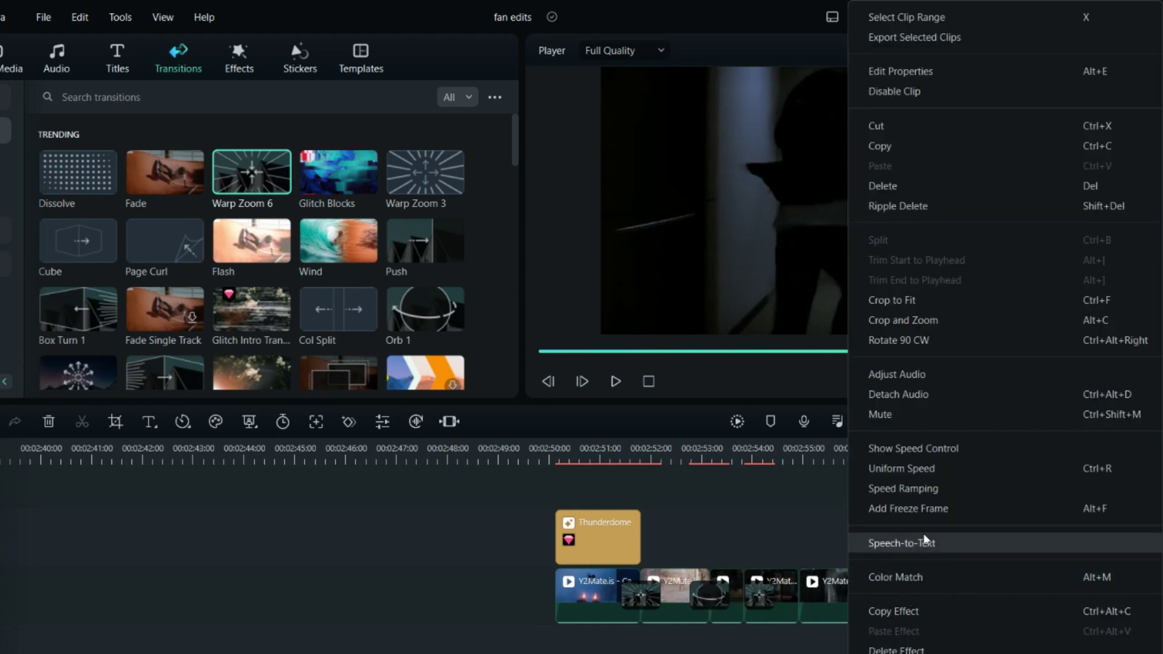
click(903, 488)
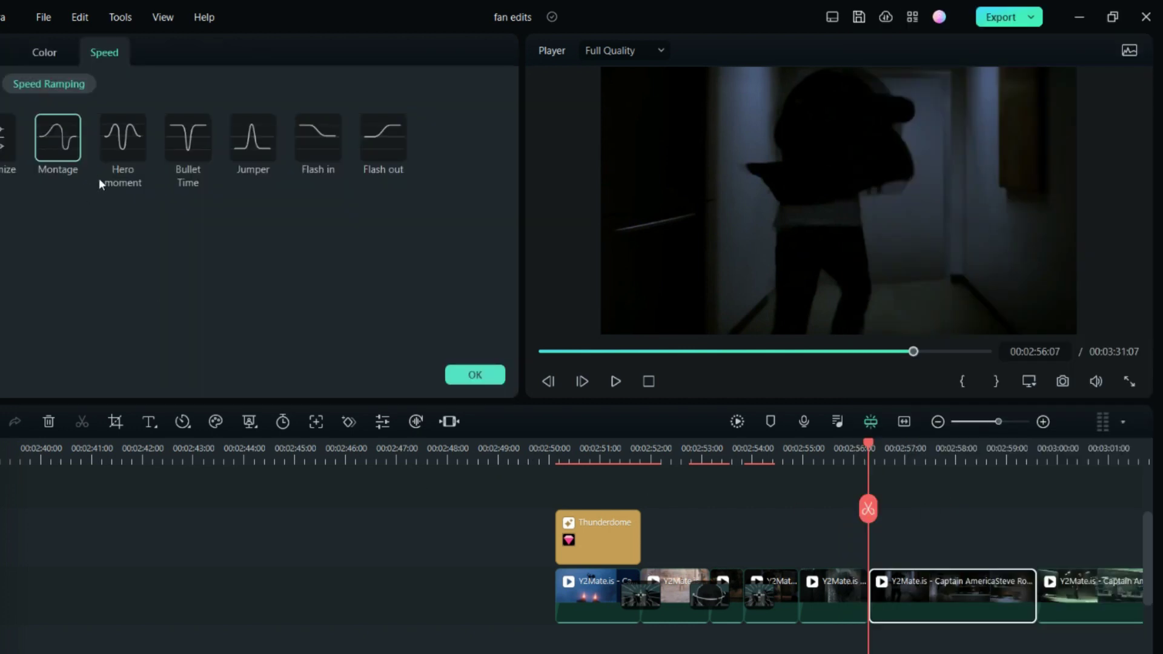
click(54, 156)
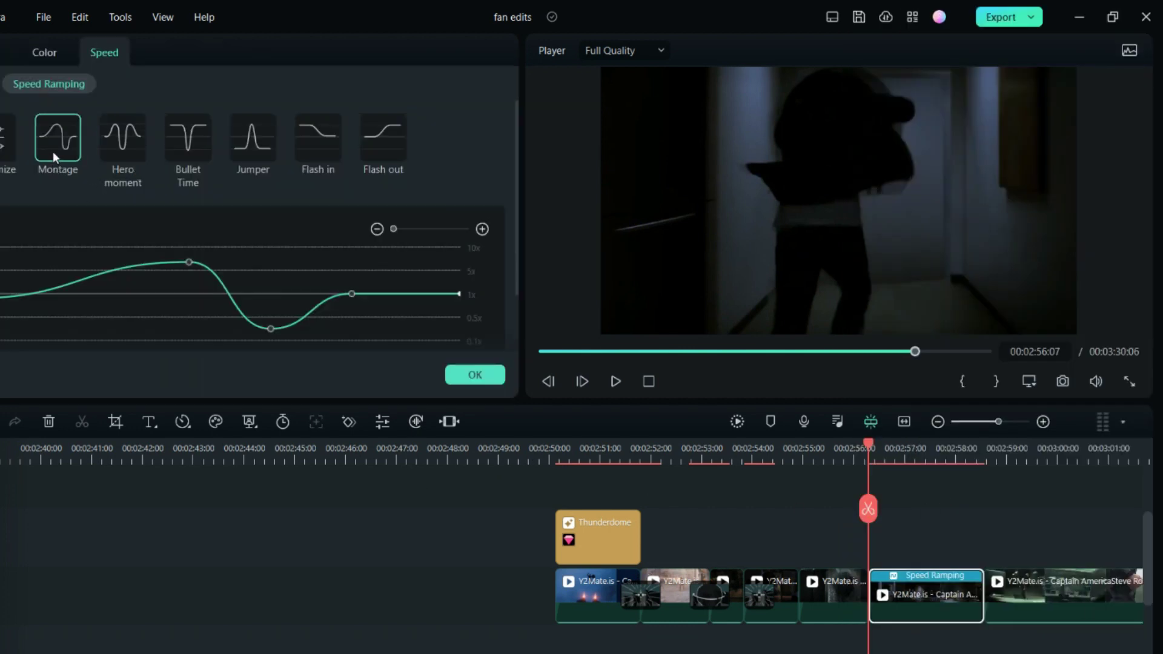
key(Escape)
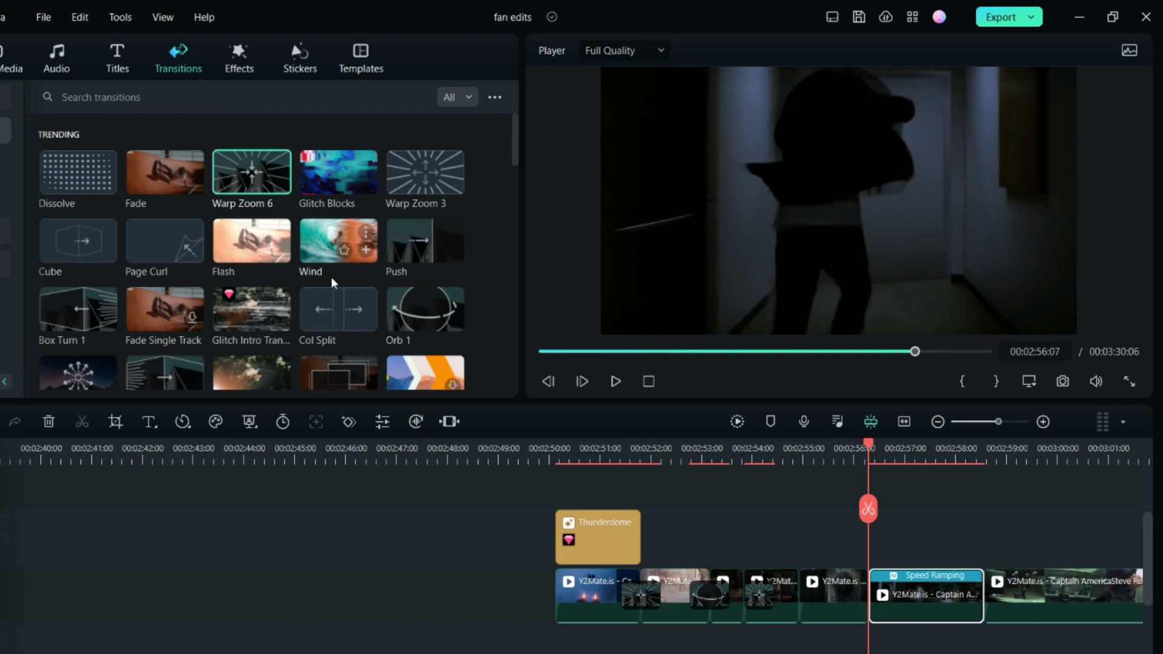
- Put the Warp Zoom 3 transition on the clip junction
drag(425, 174, 842, 596)
mouse_move(309, 158)
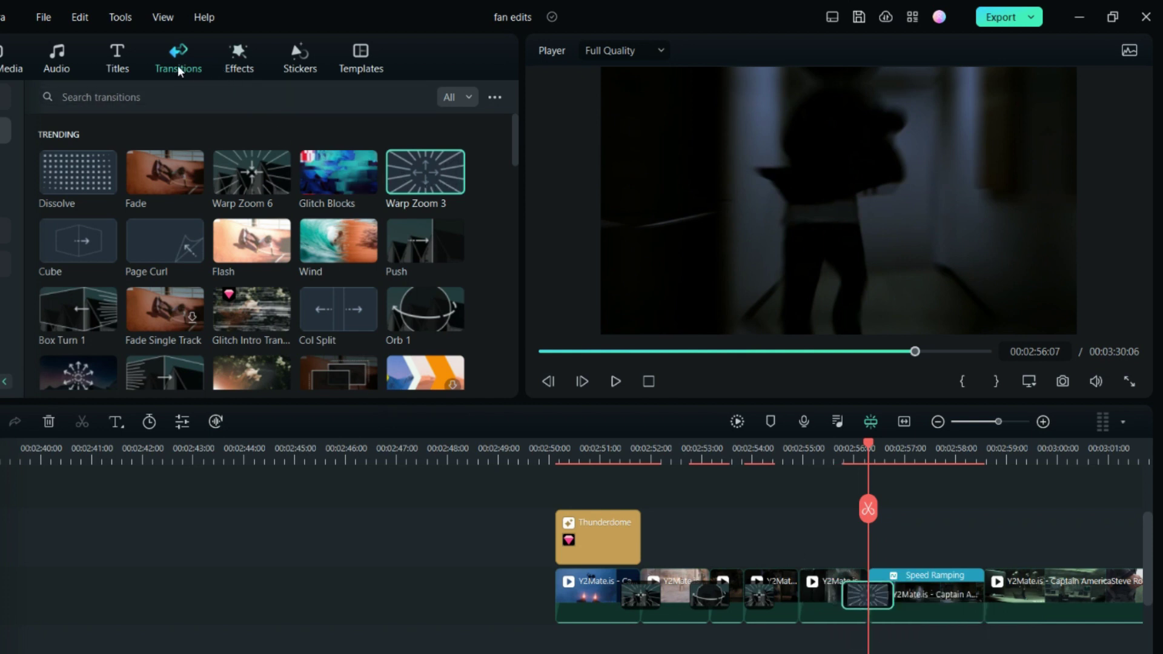
click(239, 67)
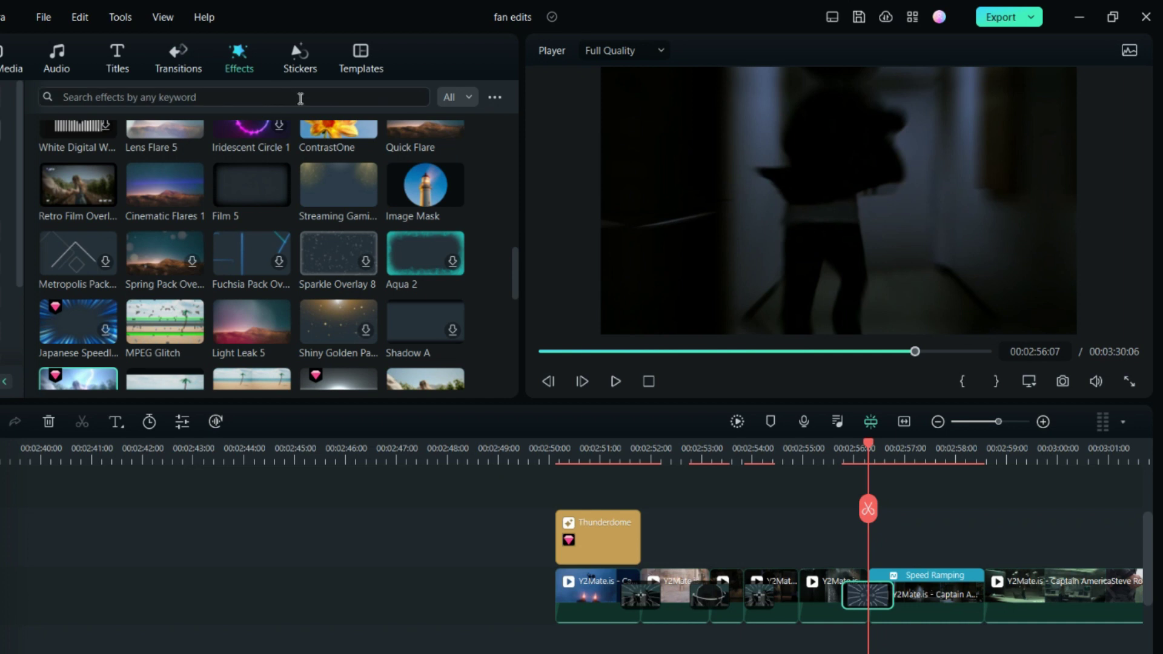
click(178, 66)
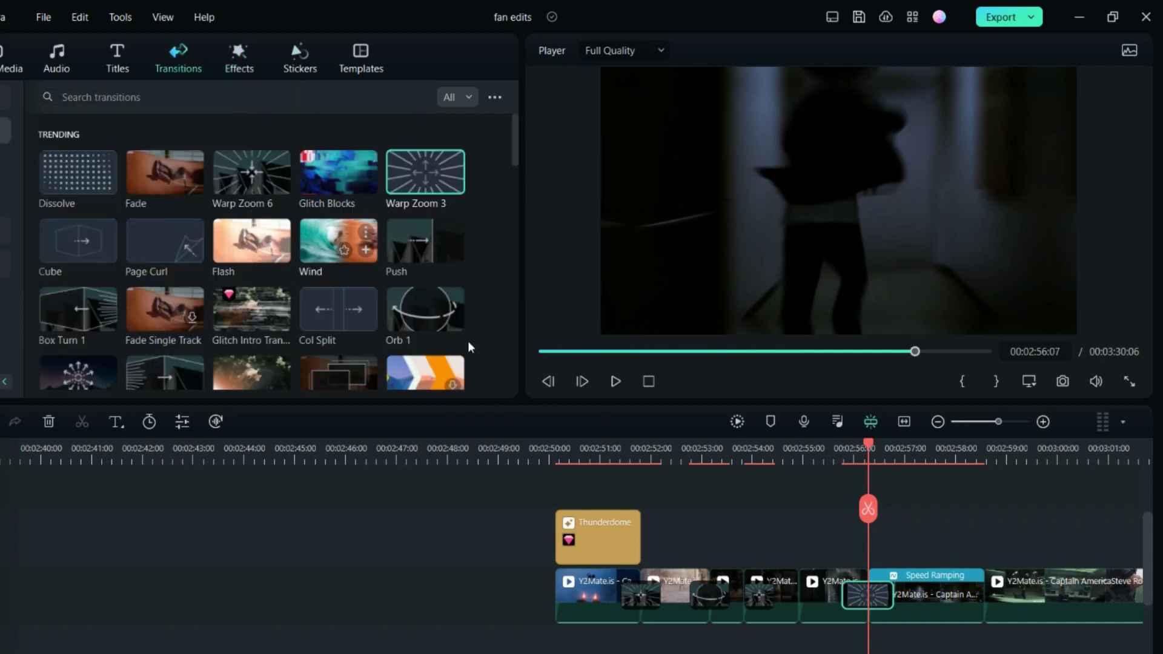
- Zoom the timeline out and add an Orb 1 transition between two clips
click(937, 422)
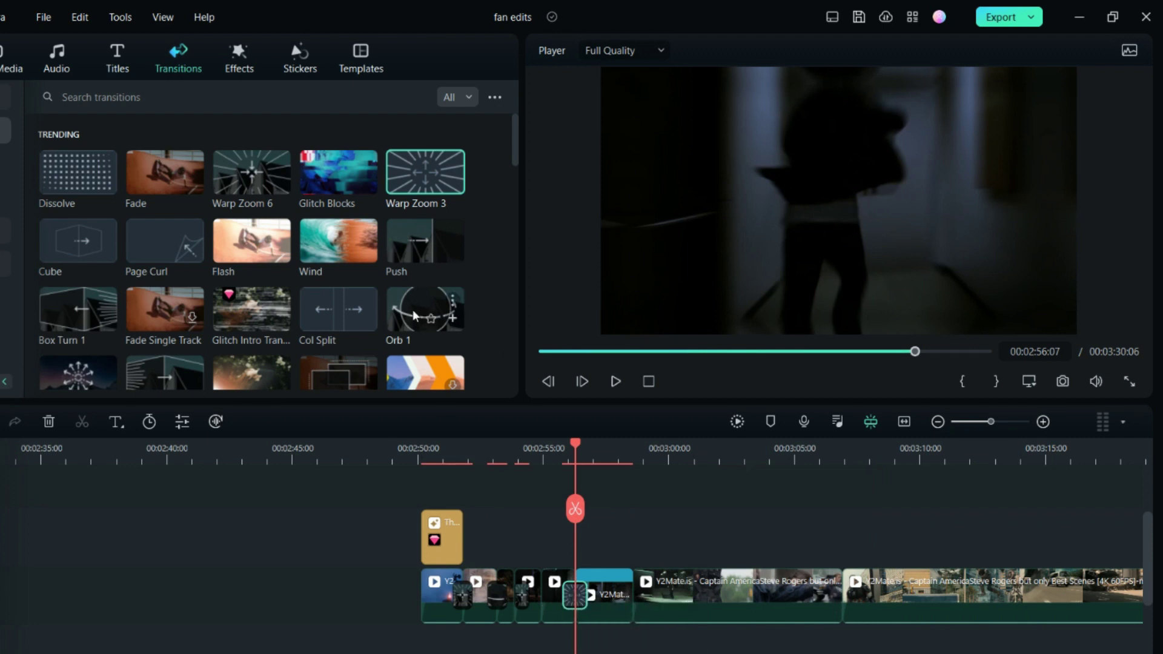
drag(426, 309, 626, 592)
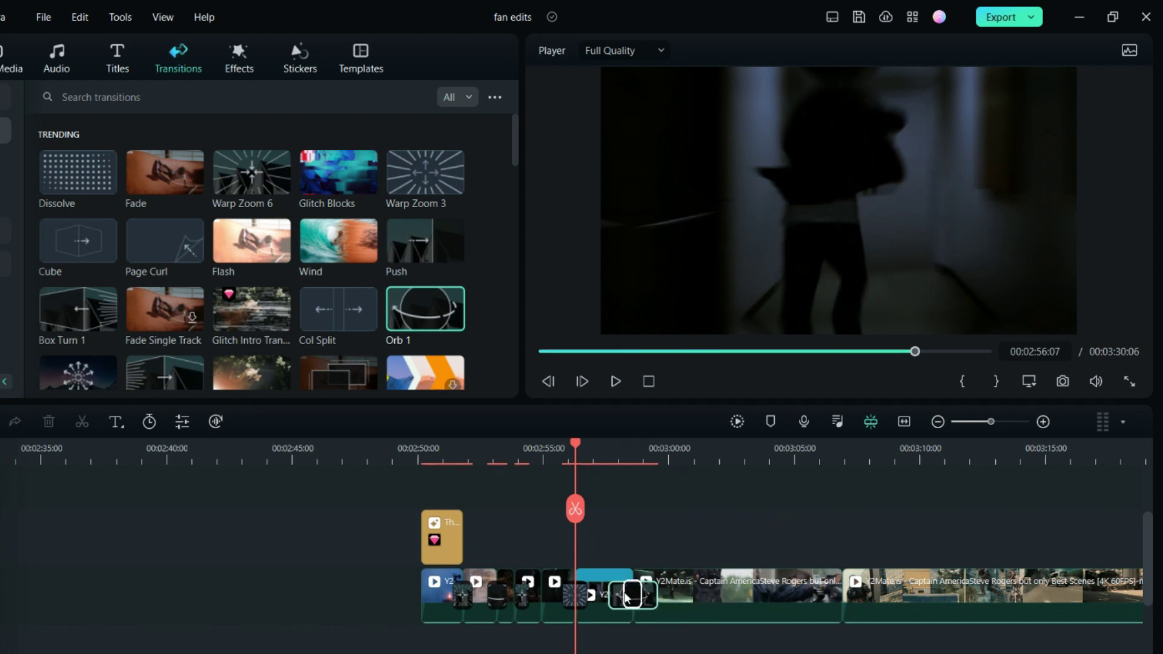
click(240, 60)
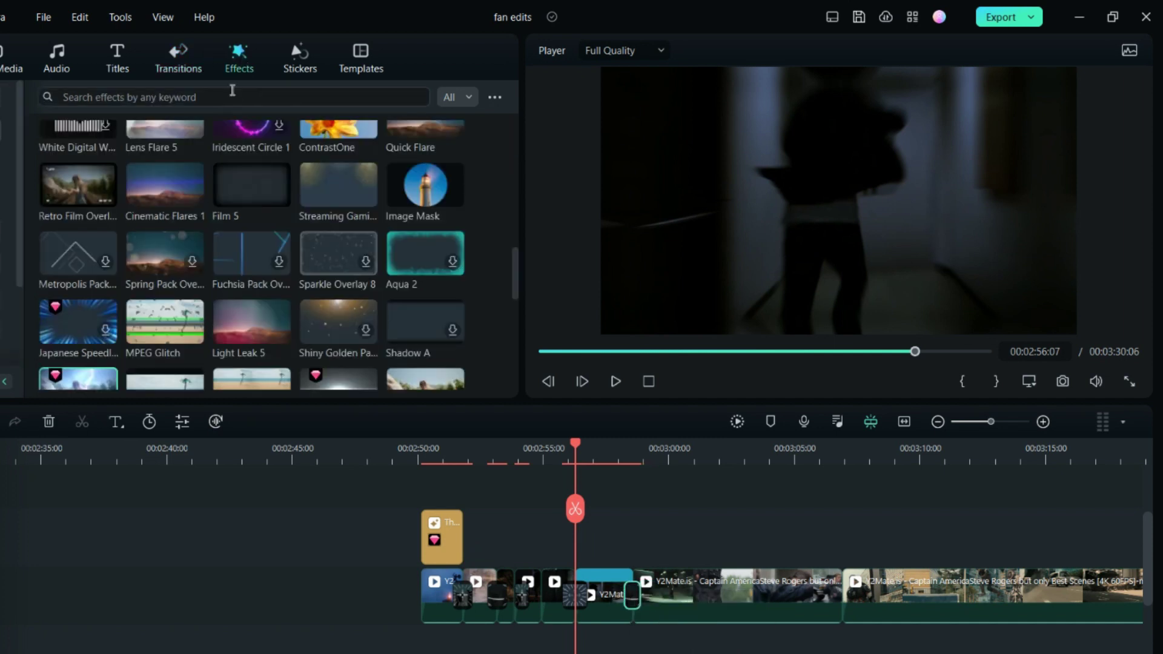
- Apply Cinematic Flares 1 to the Captain America clip and place the Kung Fu Heat sticker near 03:12
click(232, 90)
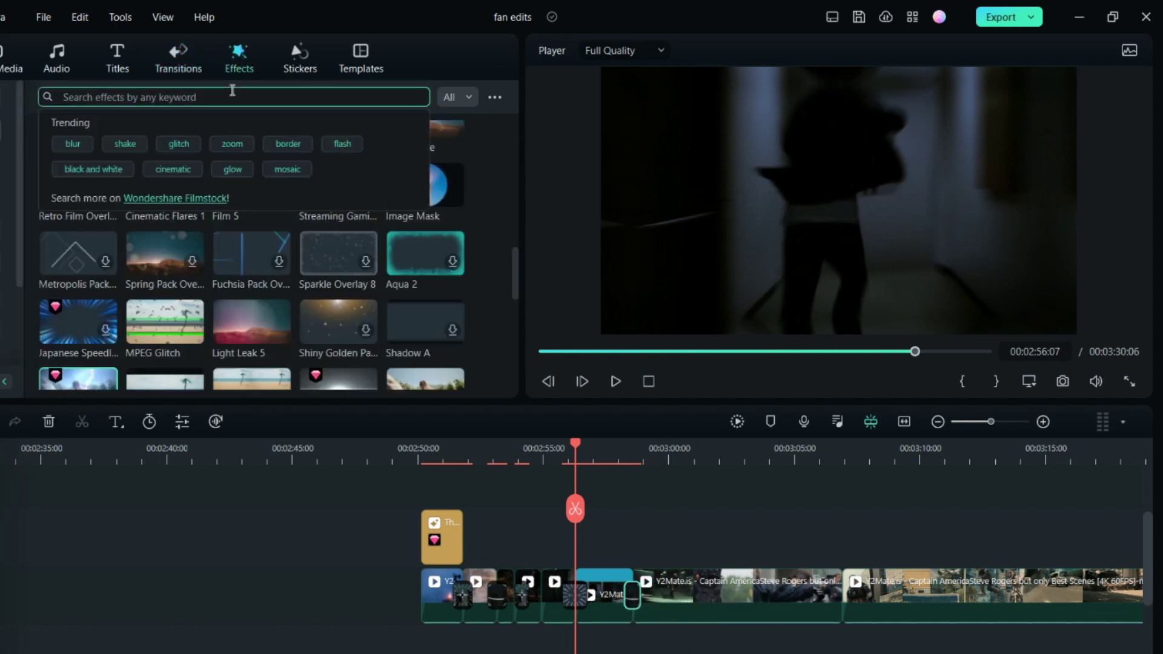
click(420, 71)
drag(163, 187, 773, 599)
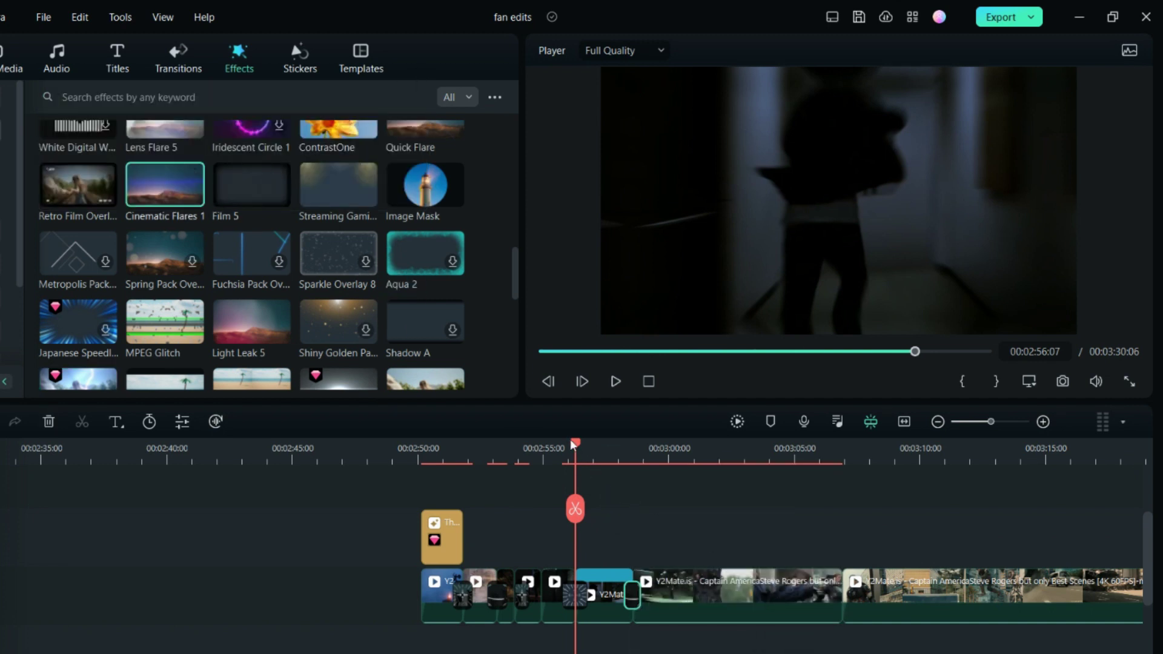
drag(572, 445, 740, 479)
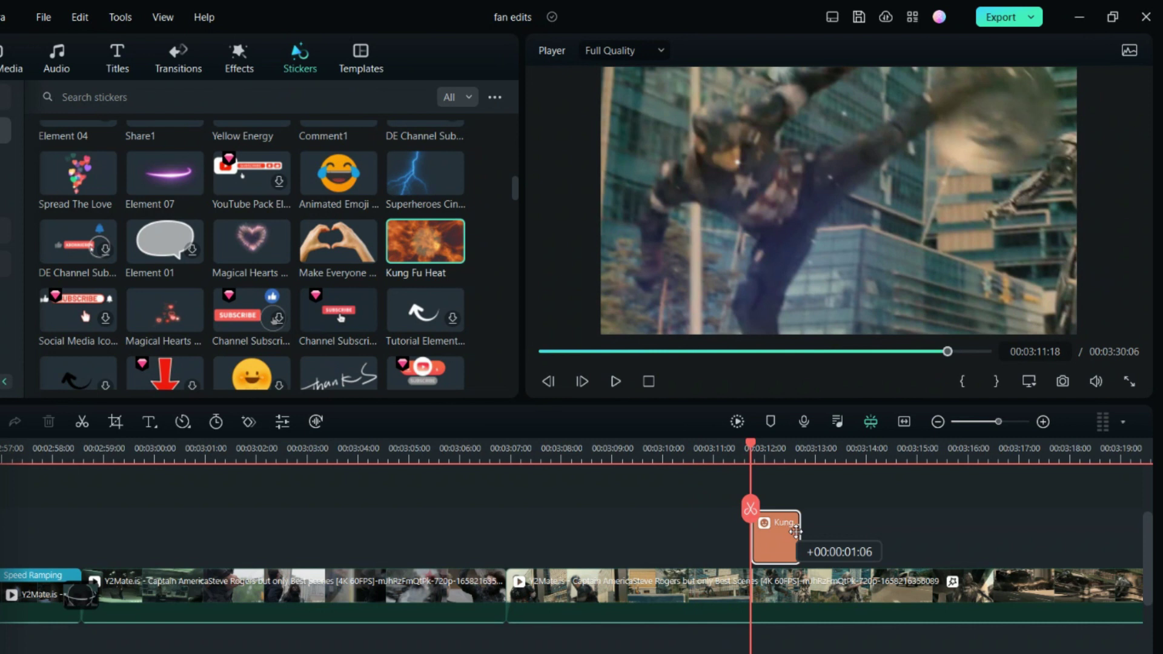
drag(795, 531, 795, 531)
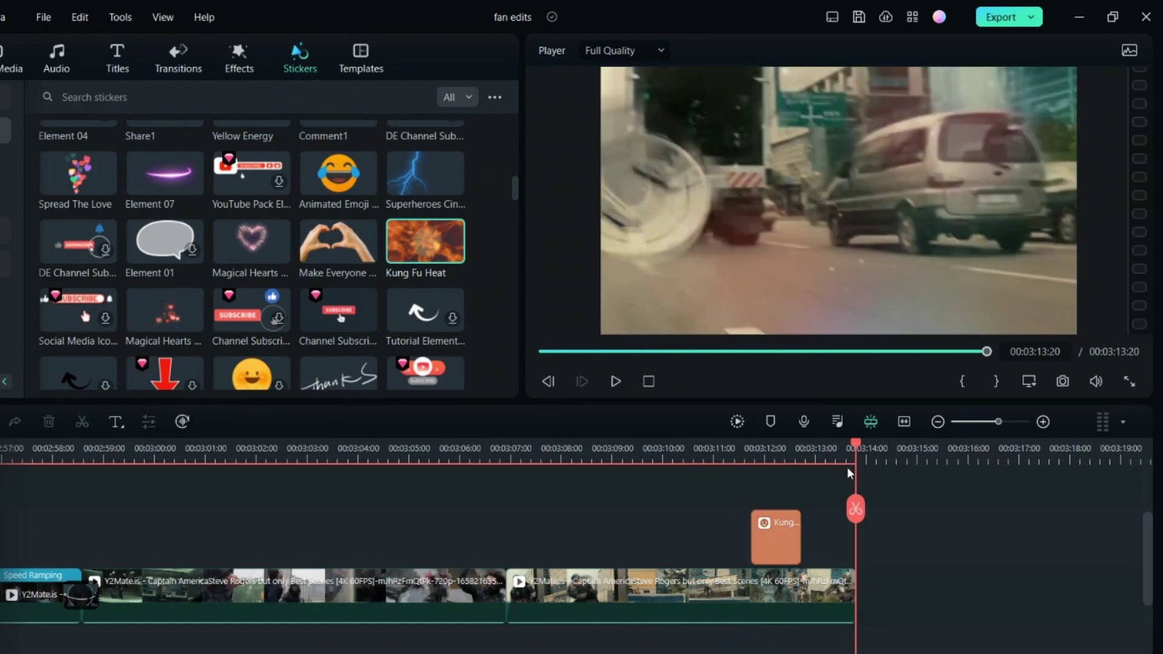
- Move the playhead back to 00:02:50:05 and show the audio library
drag(854, 446, 658, 509)
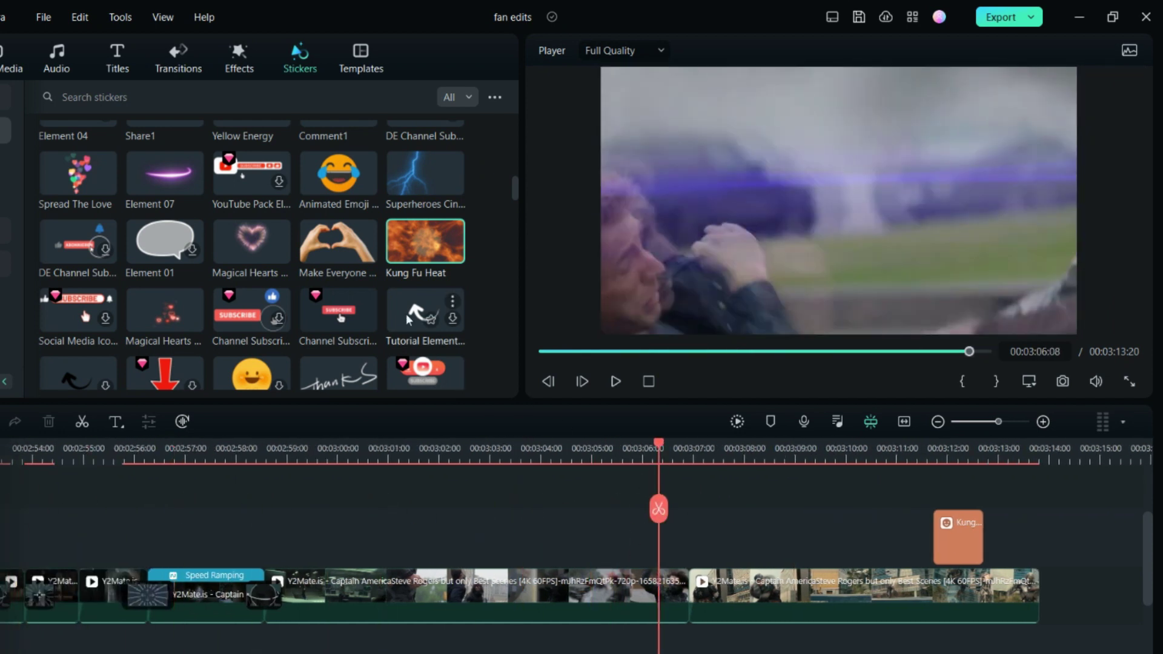
drag(669, 446, 155, 527)
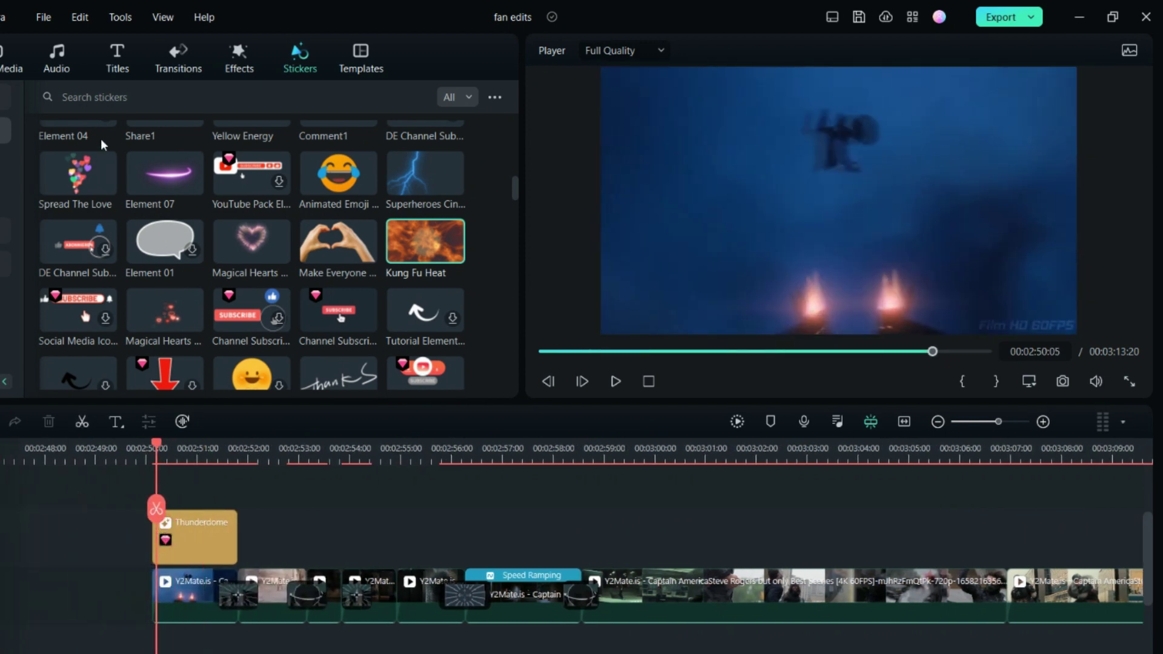
click(70, 59)
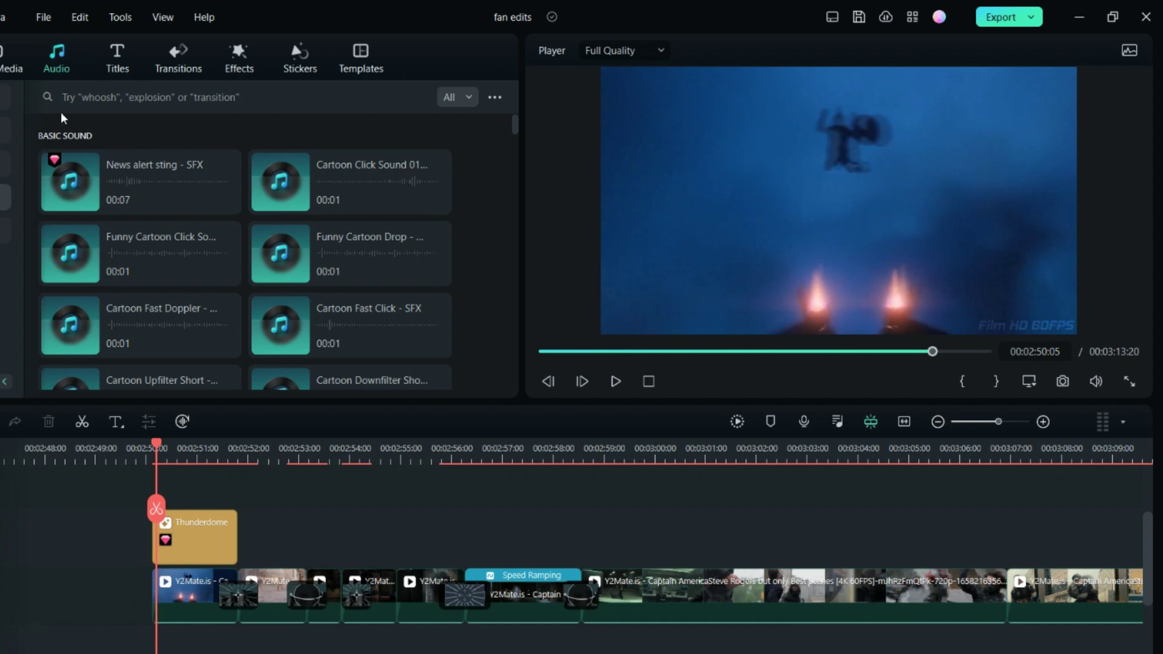
- Search the audio library for 'epic' and move the playhead to around 03:00
click(87, 97)
text(e)
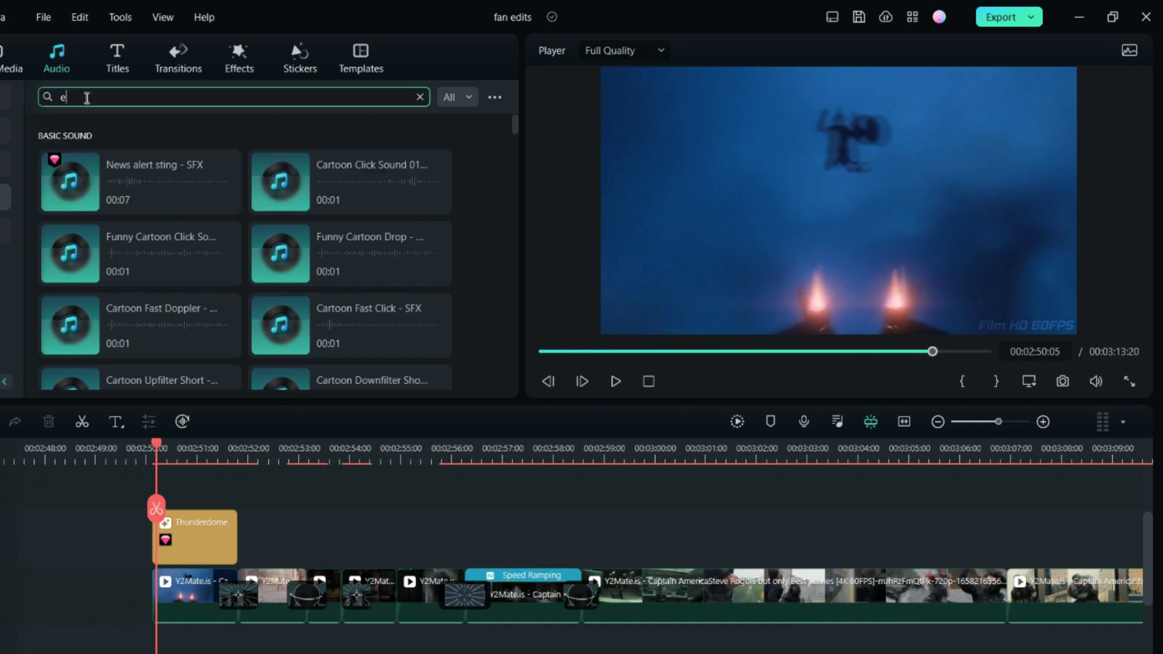
text(pic)
key(Return)
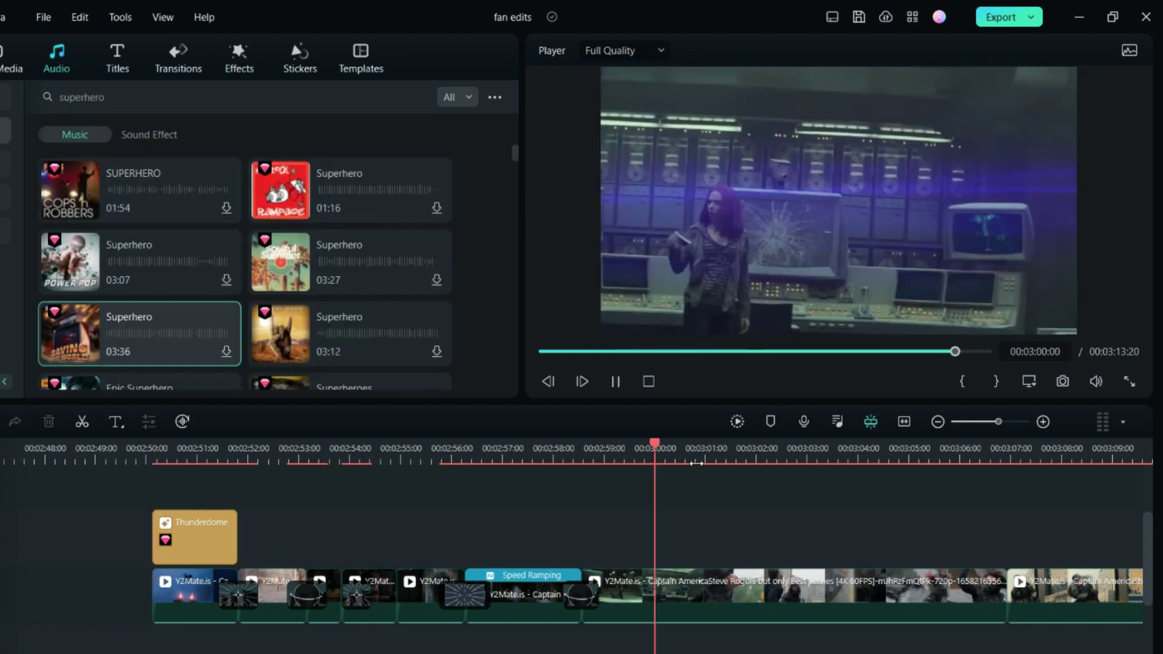
drag(654, 448, 158, 448)
- Add the 03:36 Superhero track to the timeline and zoom out to view the whole edit
scroll(520, 548, down, 1)
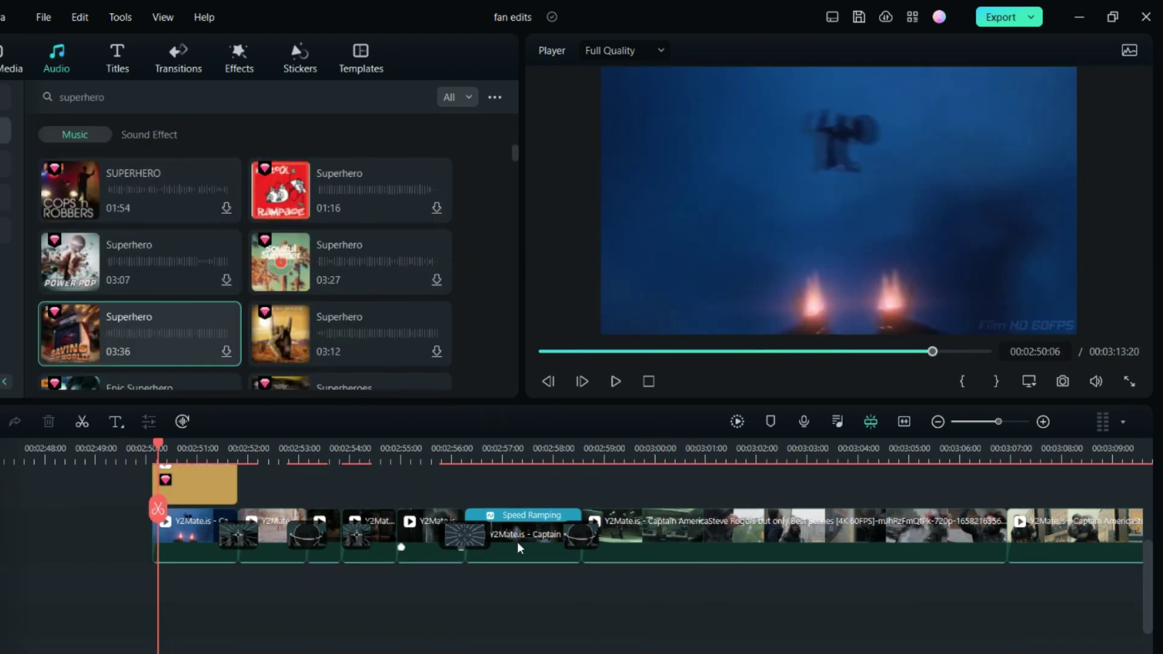
scroll(479, 599, down, 1)
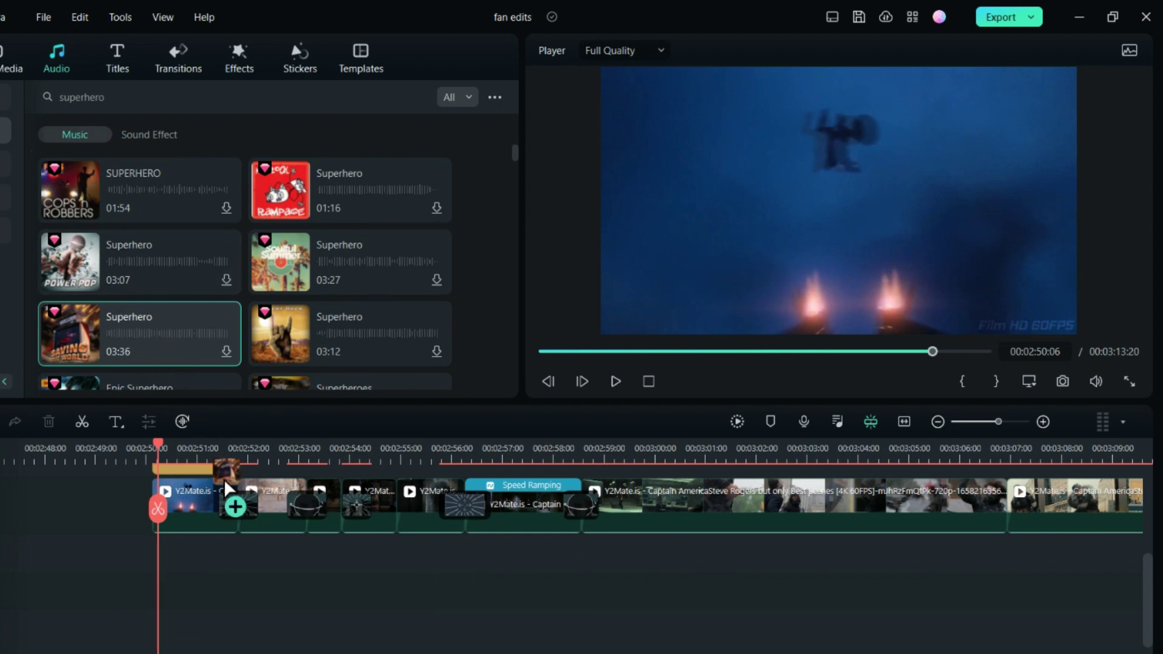
drag(191, 413, 167, 315)
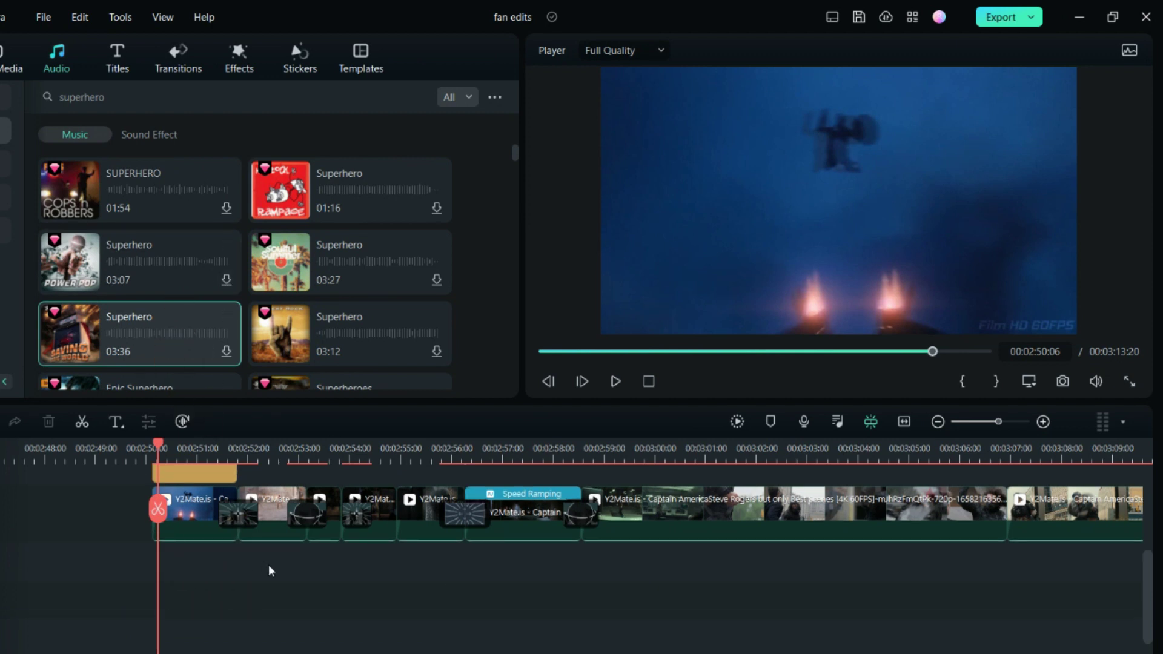
click(937, 422)
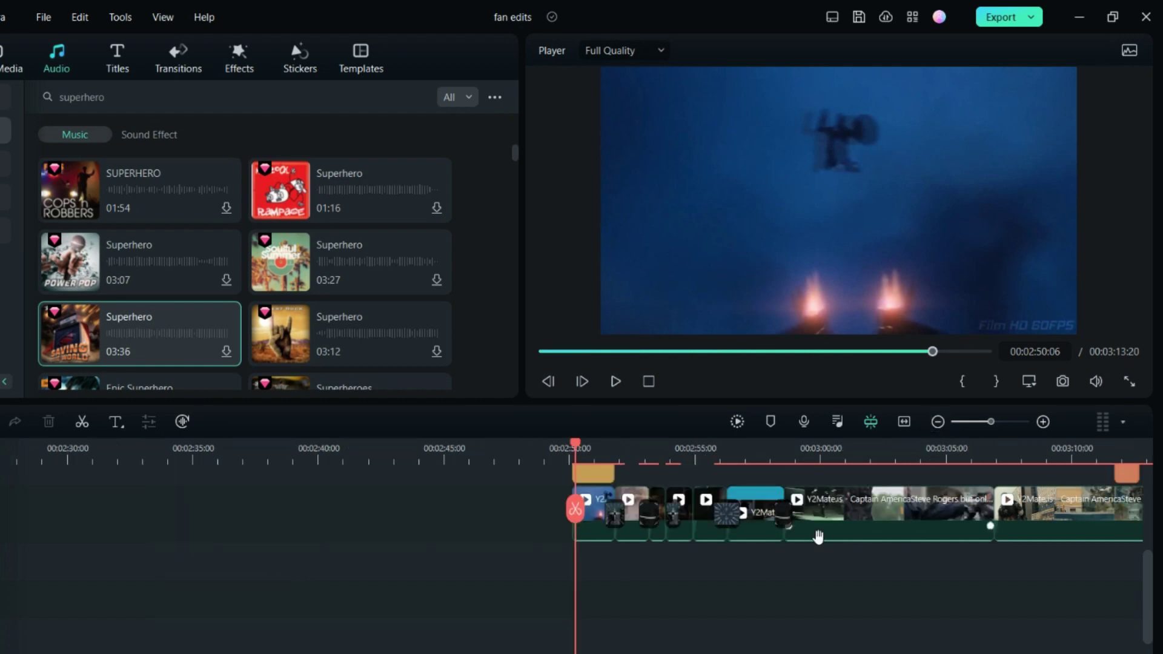